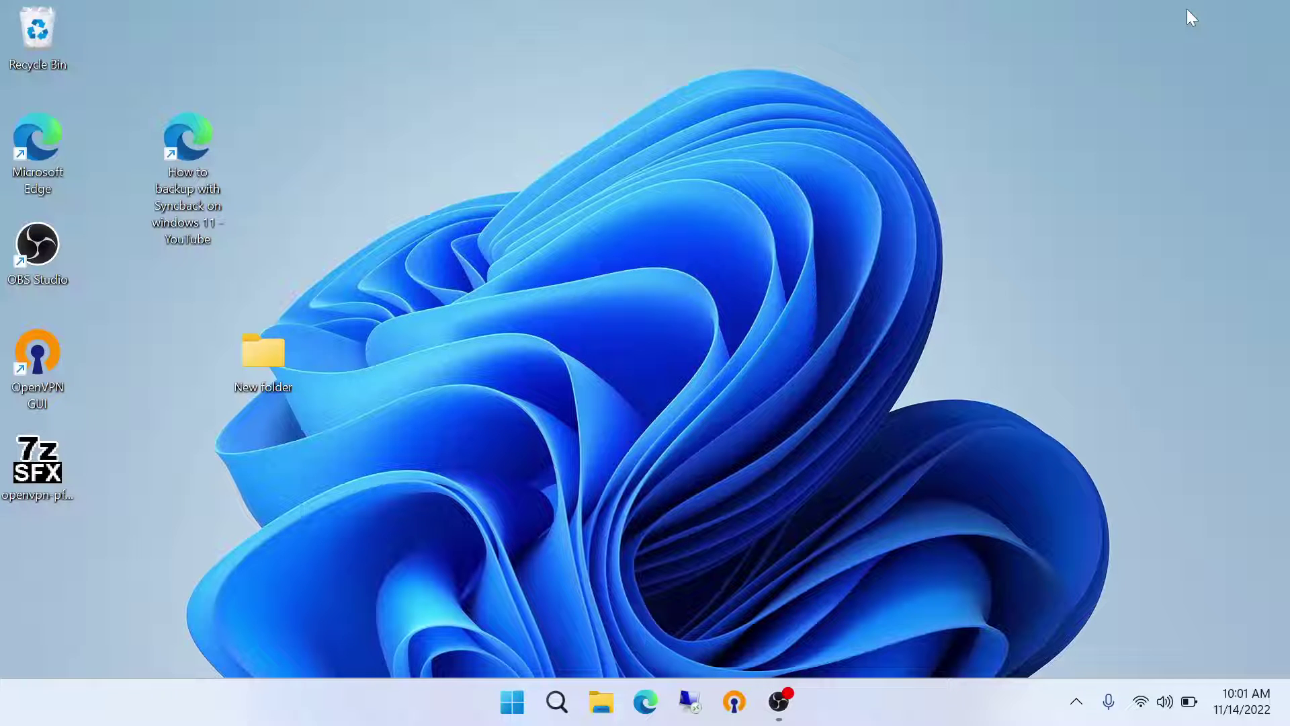
- Search the Start menu for 'live ca' to find the Live captions app
{"action": "left_click", "coordinate": [516, 710]}
{"action": "type", "text": "live"}
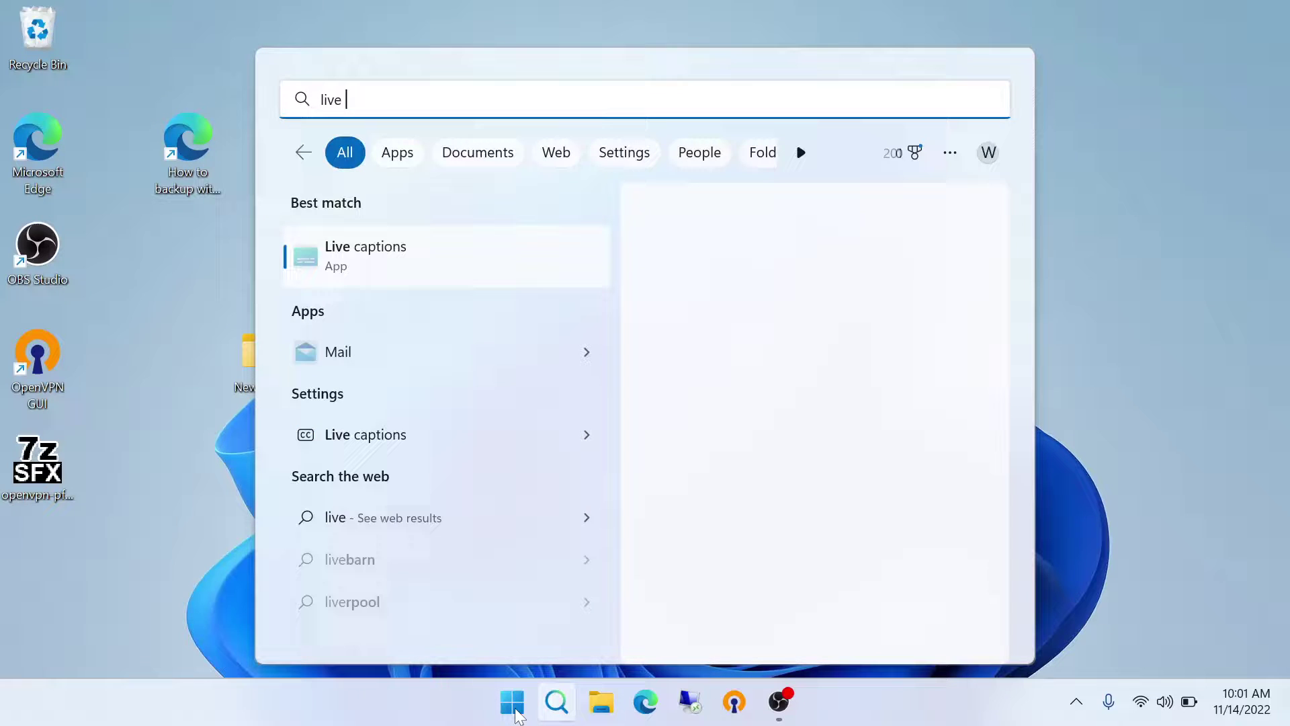
{"action": "type", "text": " ca"}
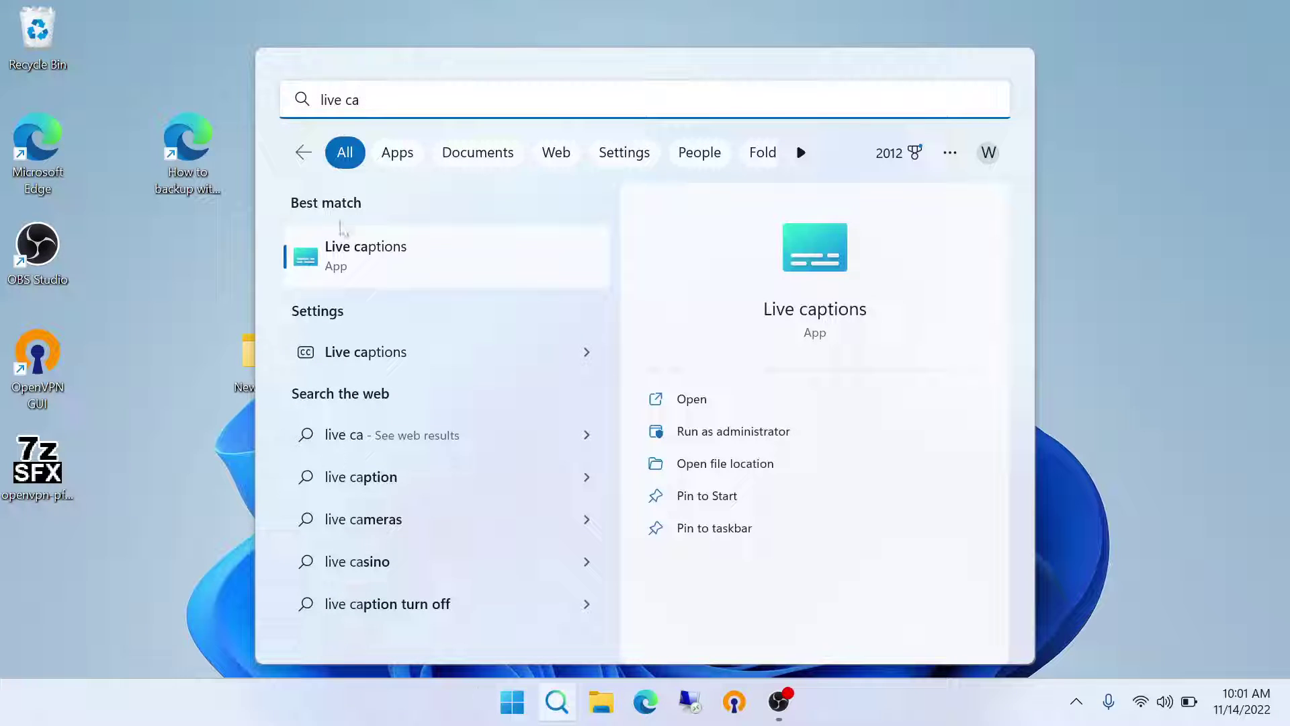
- Launch Live captions, download its language files, and dismiss the welcome note
{"action": "left_click", "coordinate": [356, 259]}
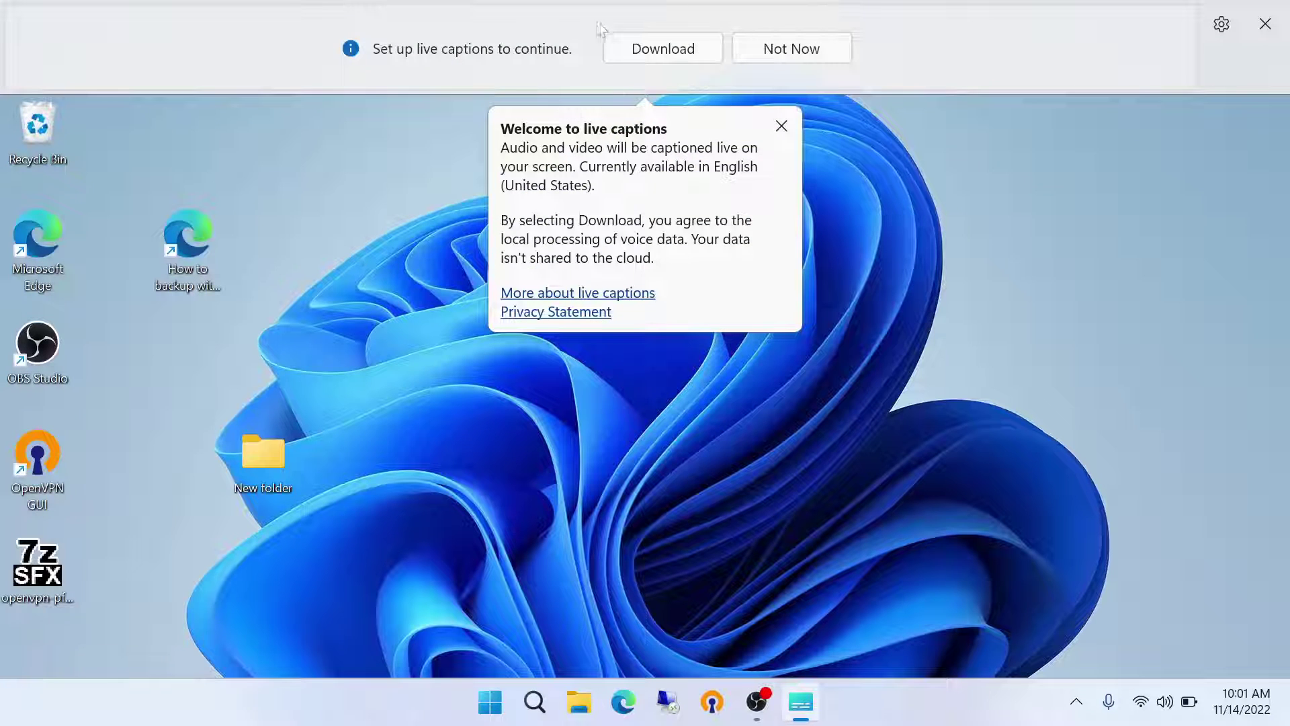
{"action": "left_click", "coordinate": [640, 46]}
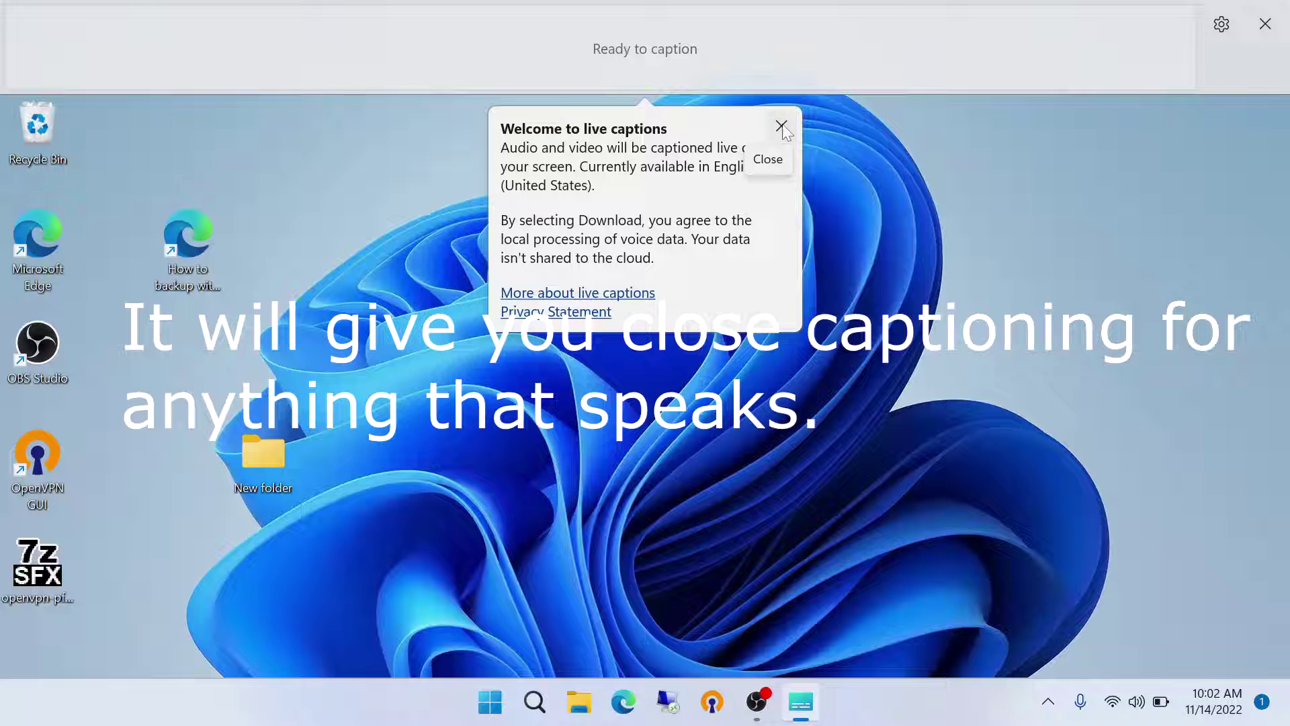
{"action": "left_click", "coordinate": [781, 127]}
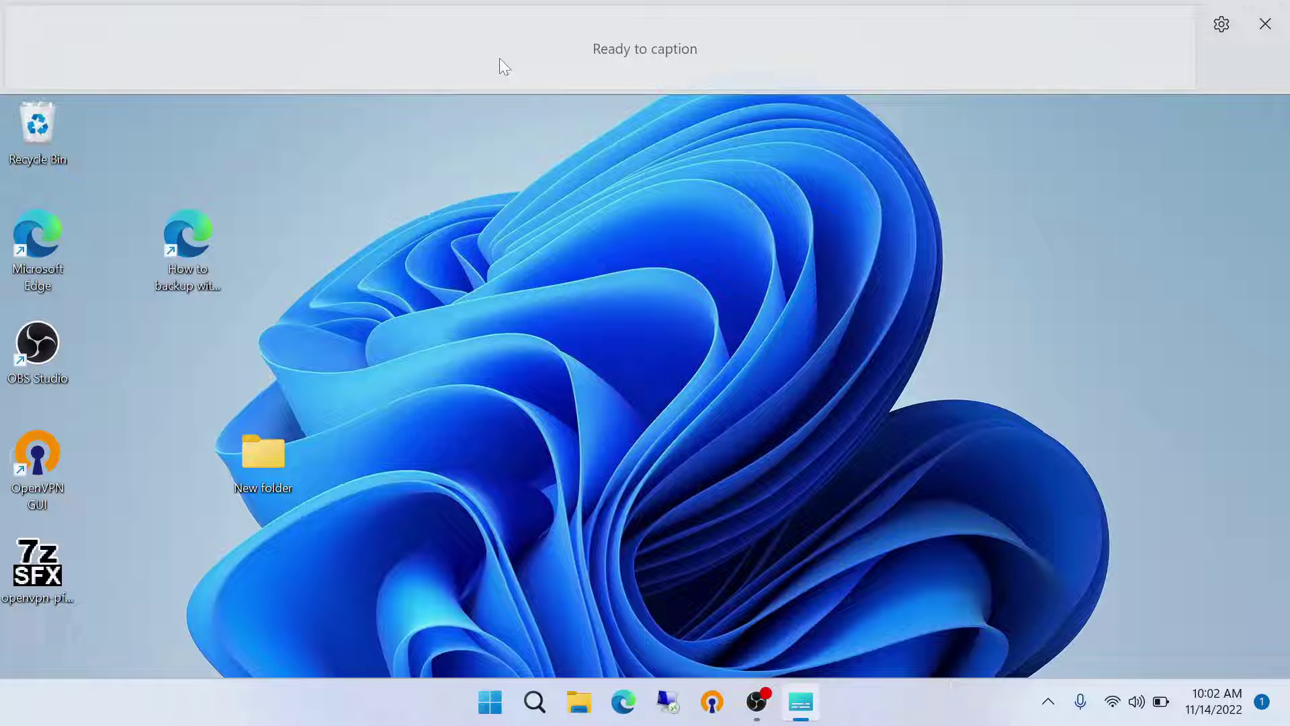
- Dock the caption bar at the bottom, try floating on screen, then dock it at the bottom again
{"action": "left_click", "coordinate": [1215, 31]}
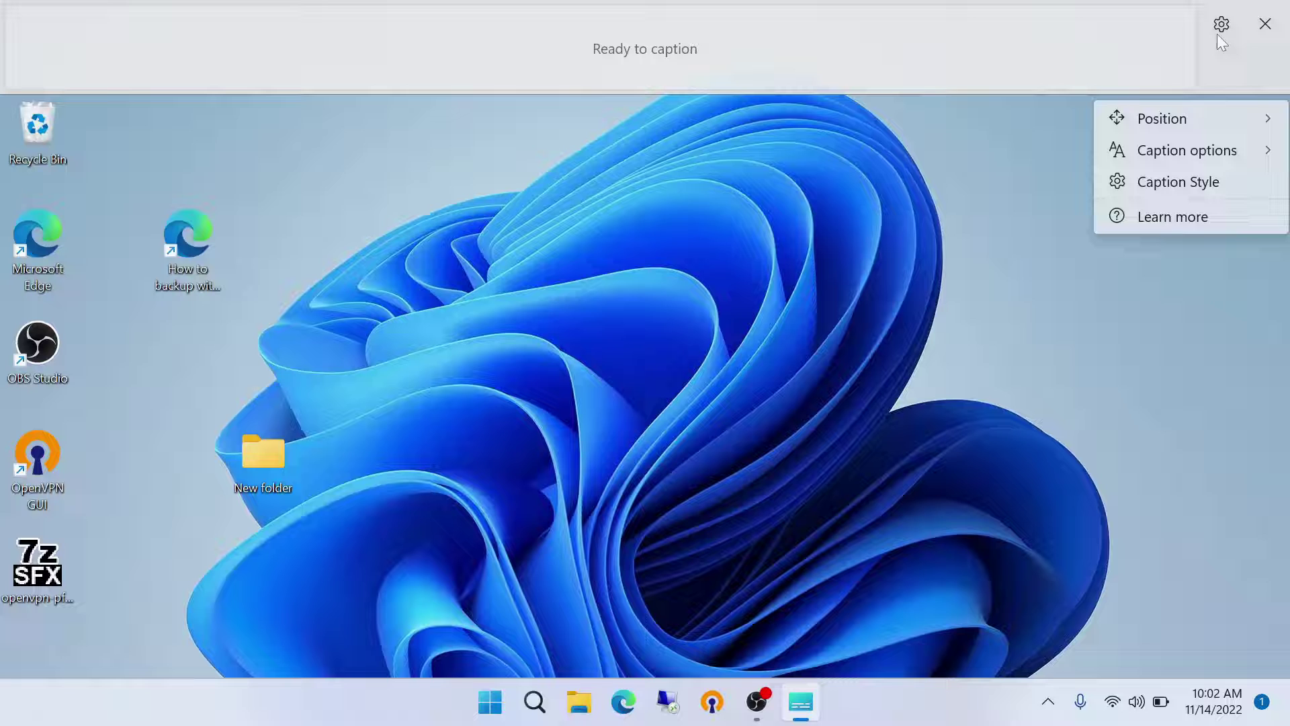
{"action": "mouse_move", "coordinate": [1163, 119]}
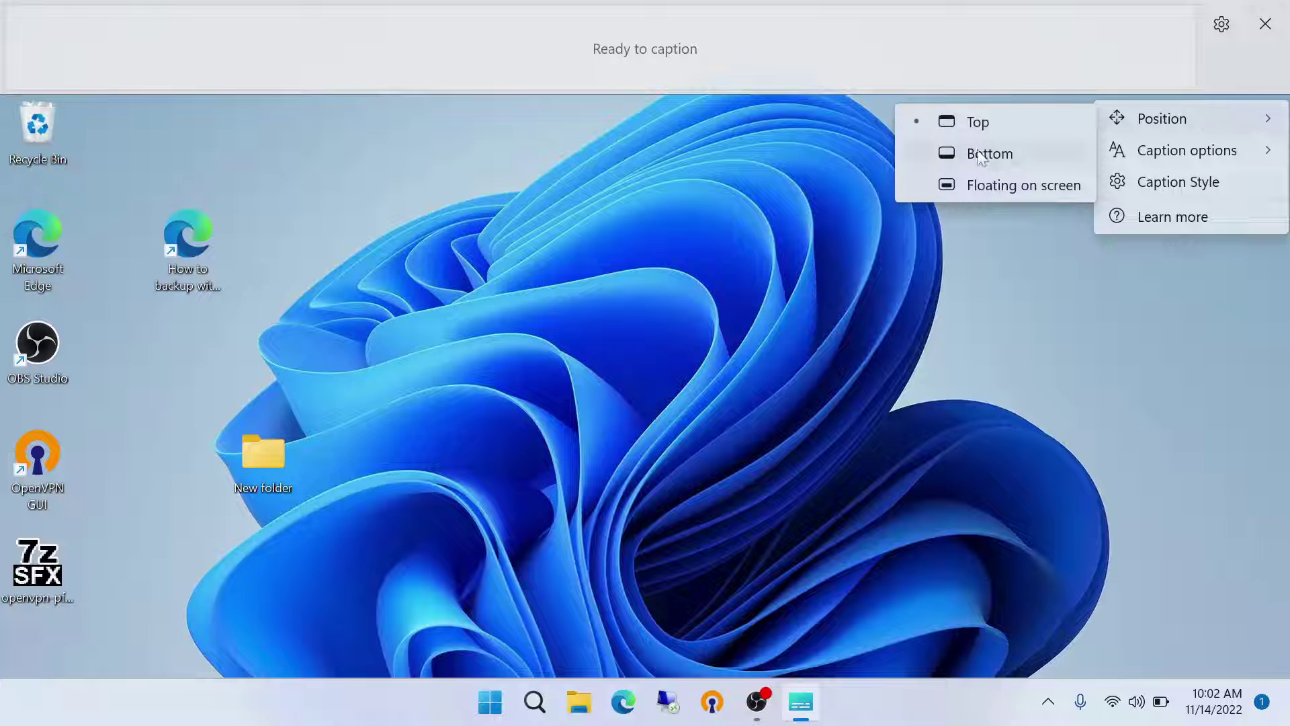
{"action": "left_click", "coordinate": [981, 154]}
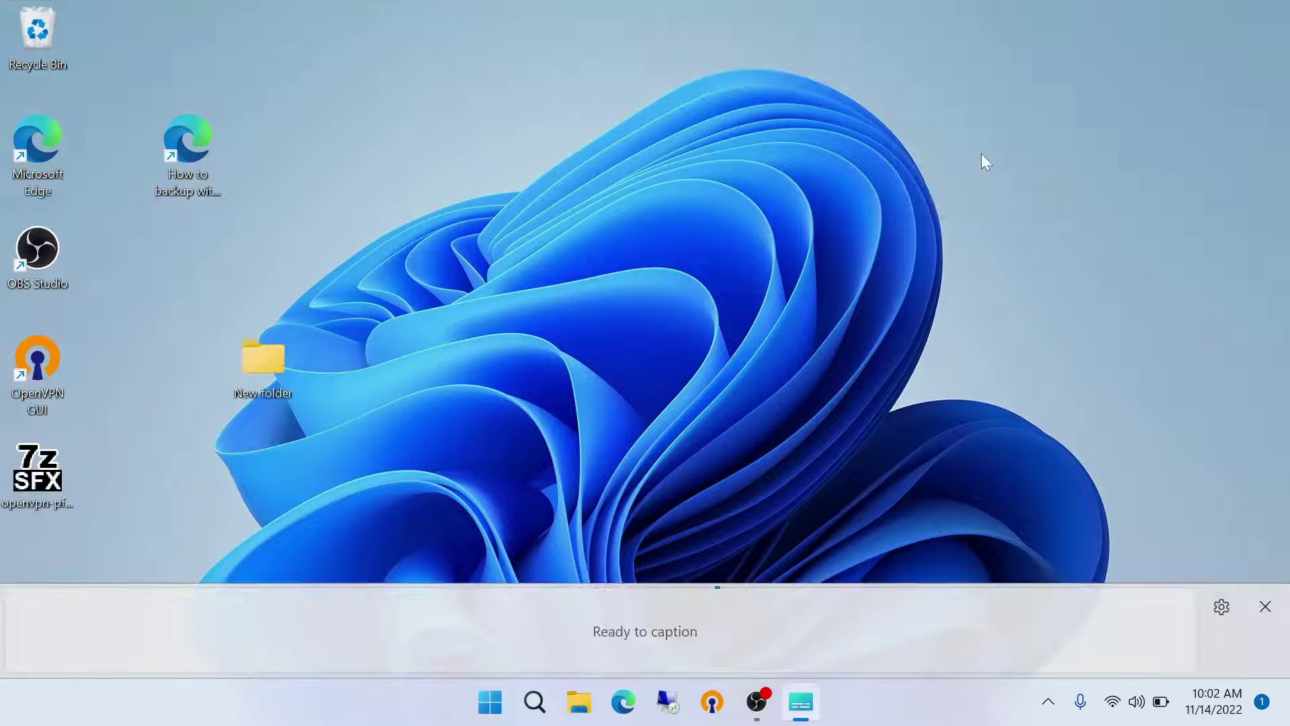
{"action": "left_click", "coordinate": [1220, 606]}
{"action": "mouse_move", "coordinate": [1162, 462]}
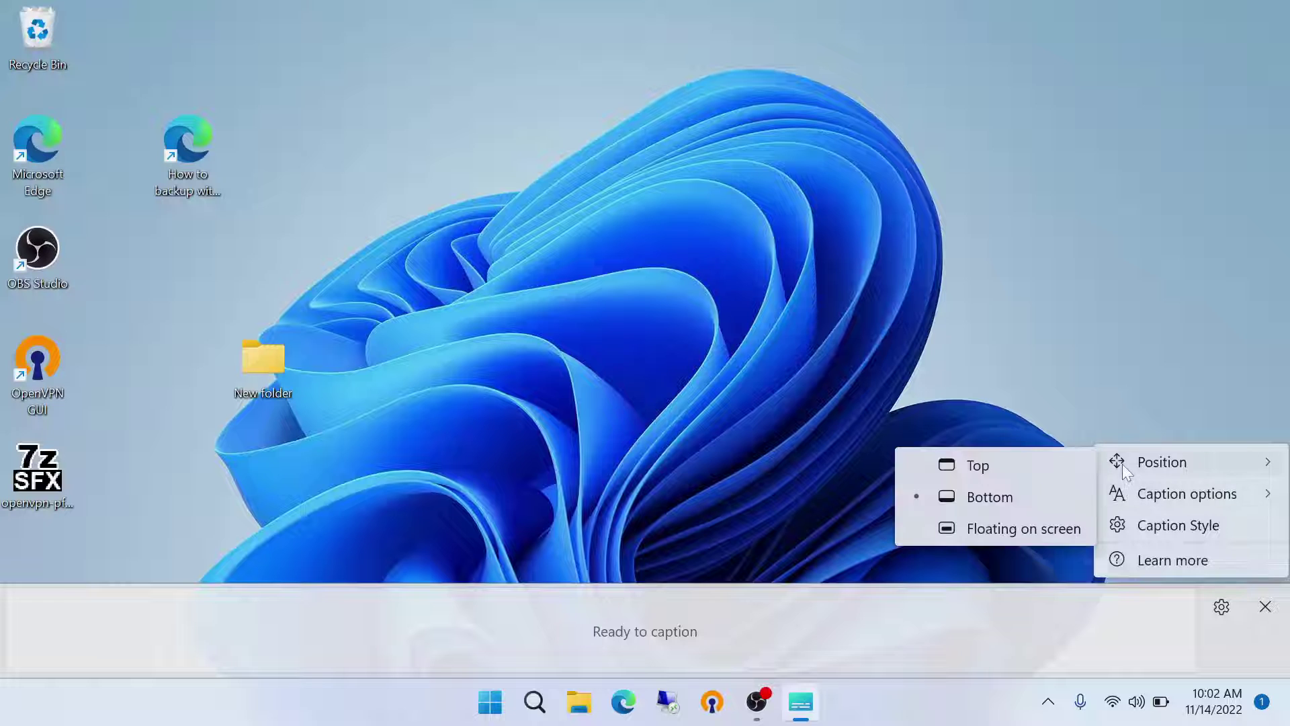
{"action": "left_click", "coordinate": [1056, 529]}
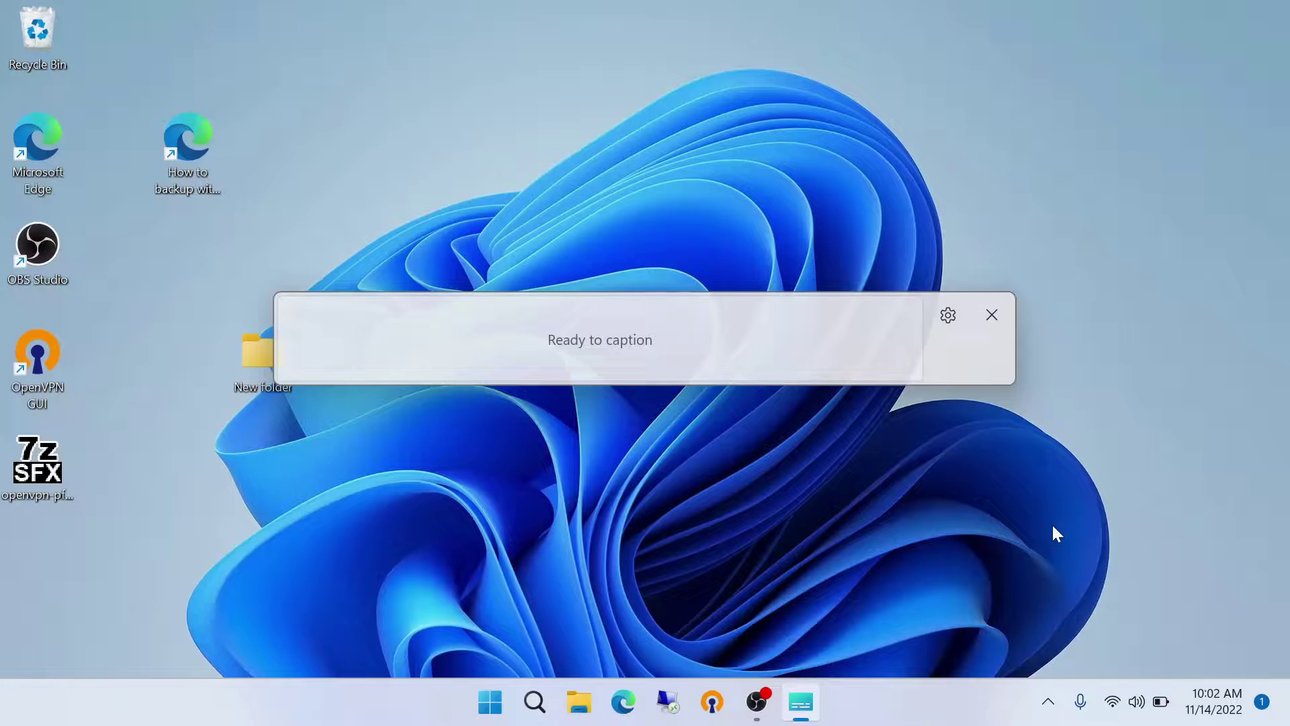
{"action": "left_click", "coordinate": [948, 316]}
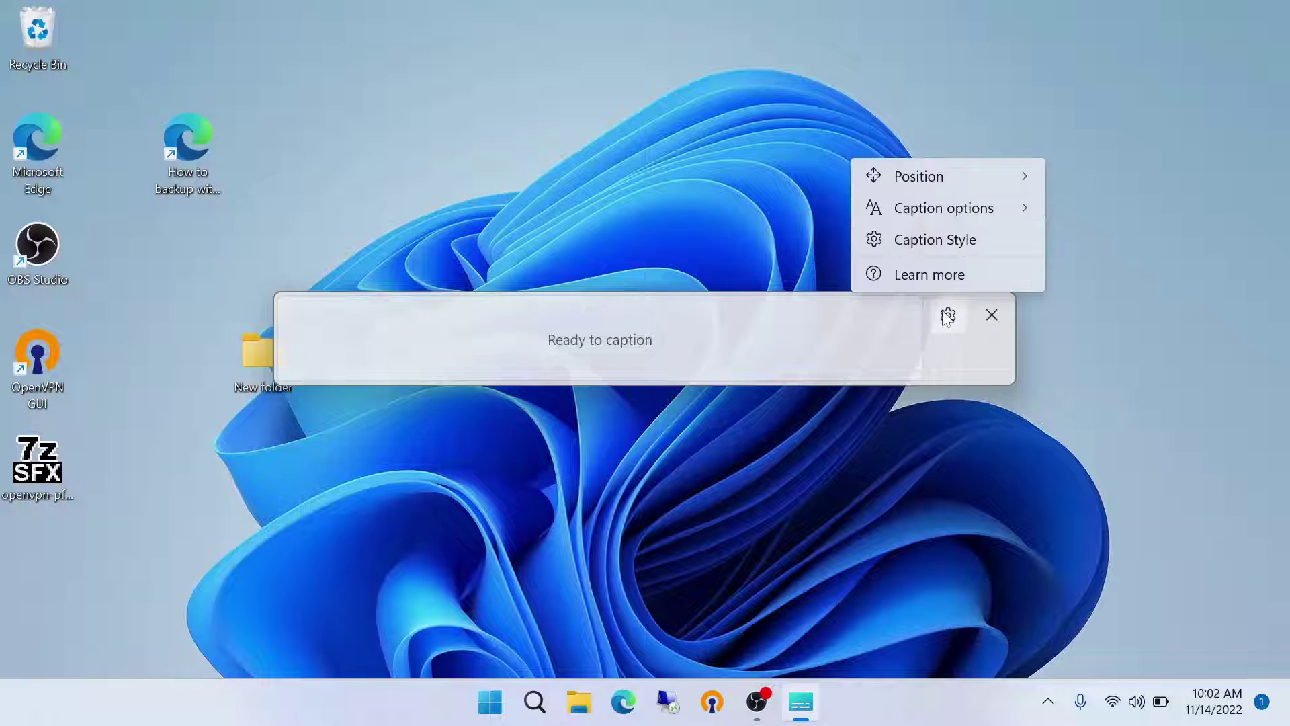
{"action": "mouse_move", "coordinate": [919, 176]}
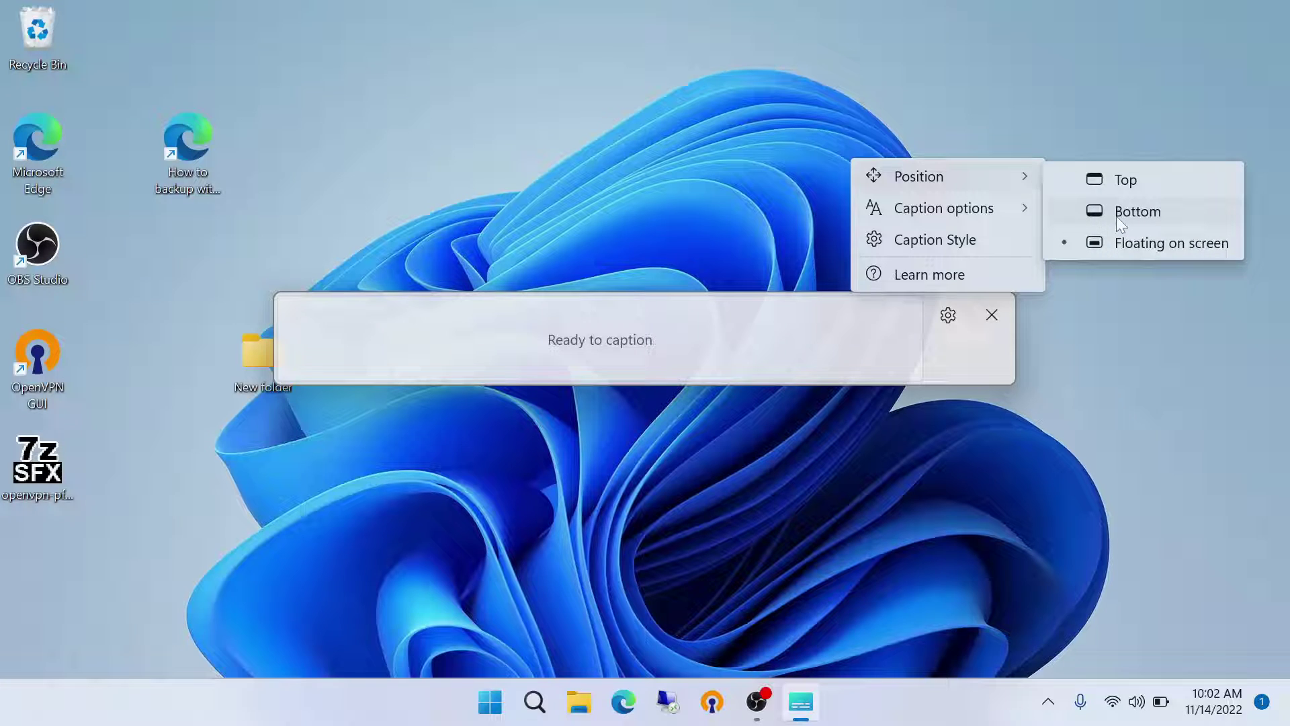
{"action": "left_click", "coordinate": [1115, 214]}
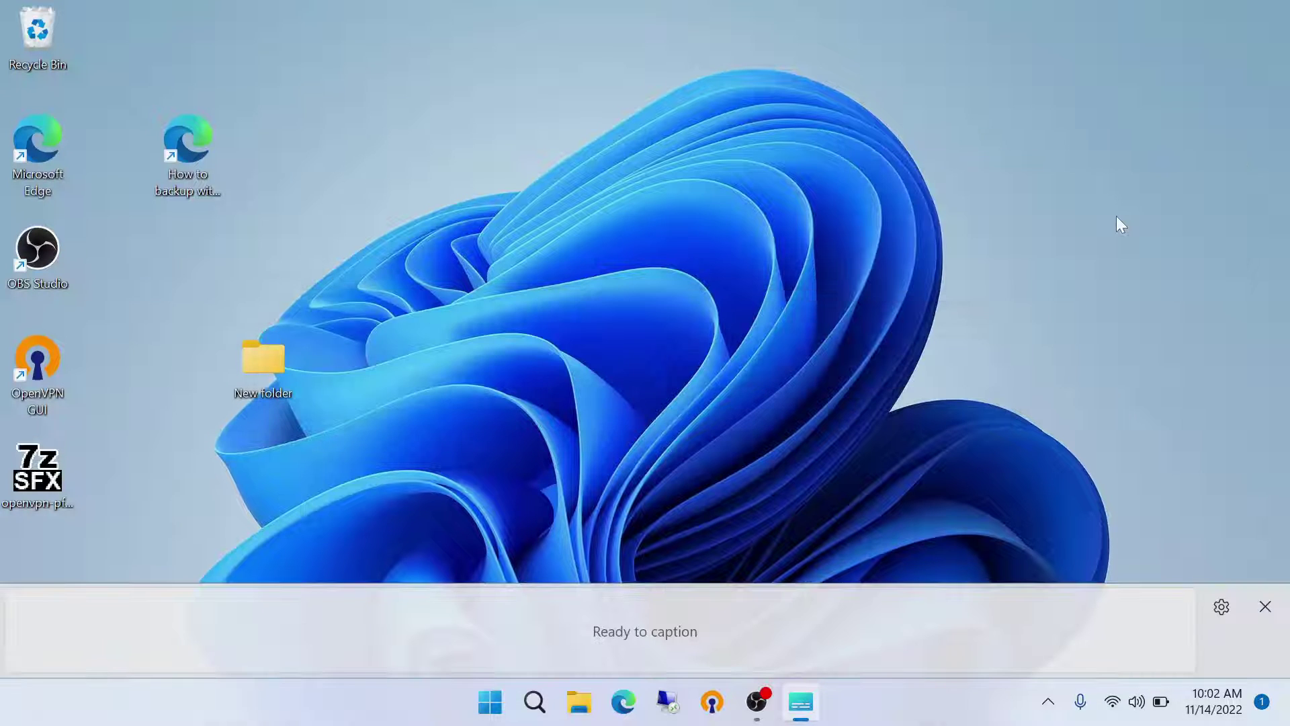
{"action": "left_click", "coordinate": [1221, 606]}
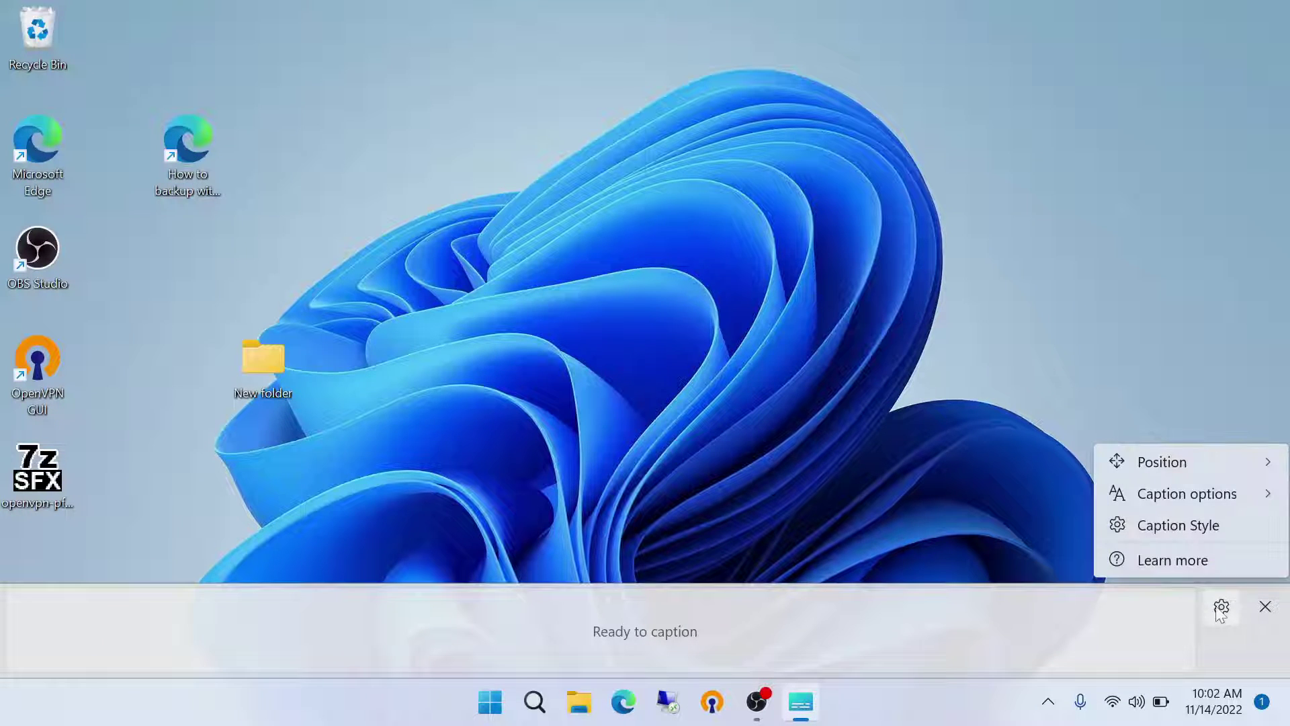
- Edit a copy of the caption style, making the text red and then white again
{"action": "left_click", "coordinate": [1164, 535]}
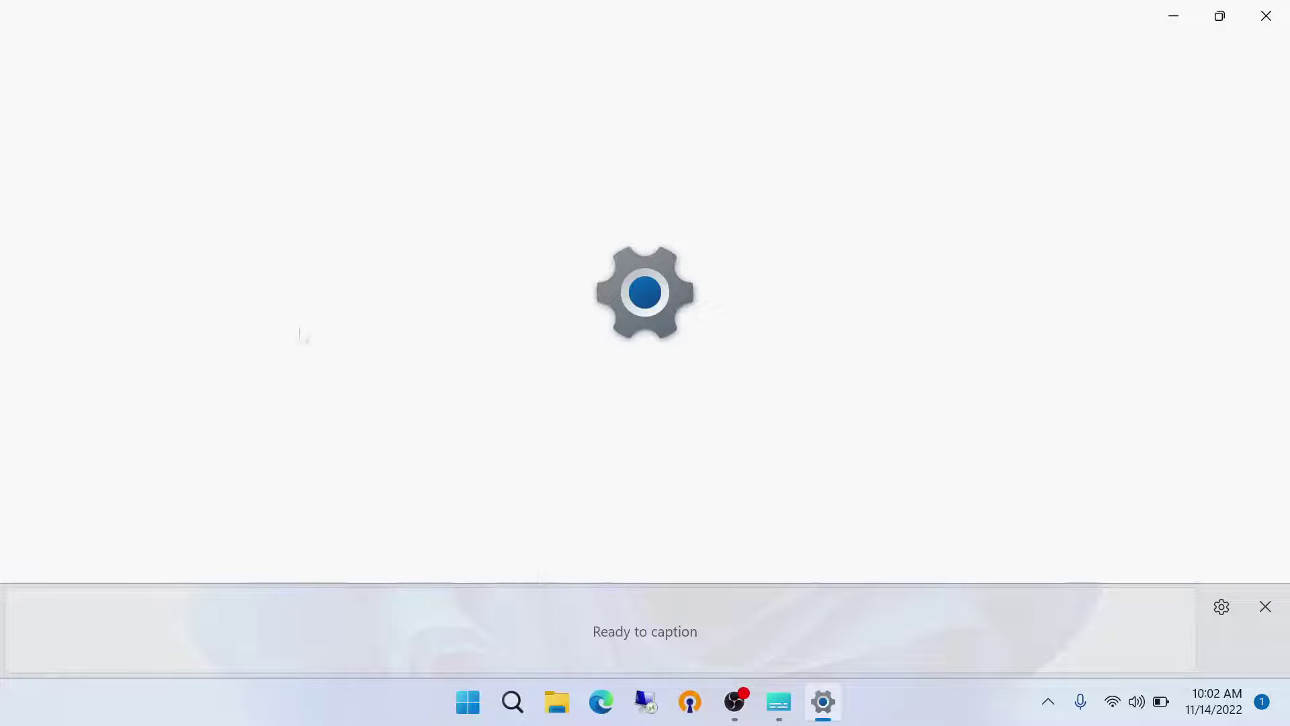
{"action": "scroll", "coordinate": [393, 325], "scroll_direction": "down", "scroll_amount": 5}
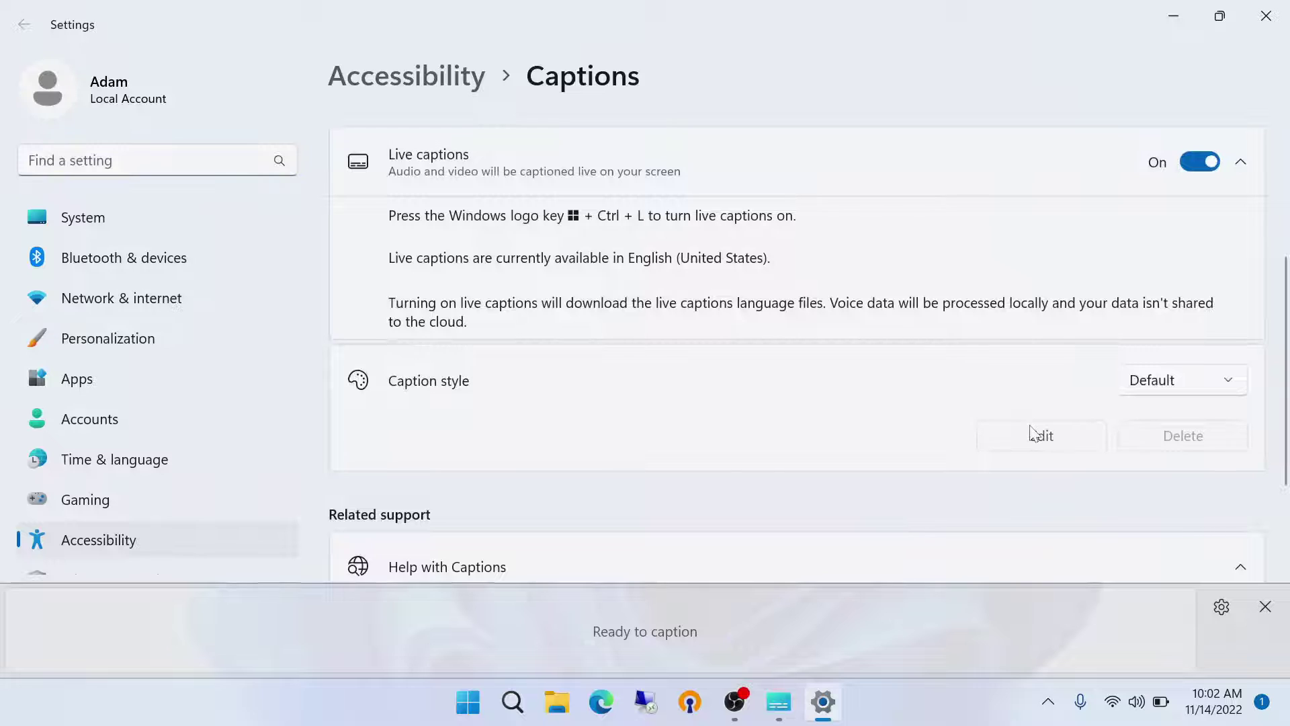
{"action": "left_click", "coordinate": [1035, 435]}
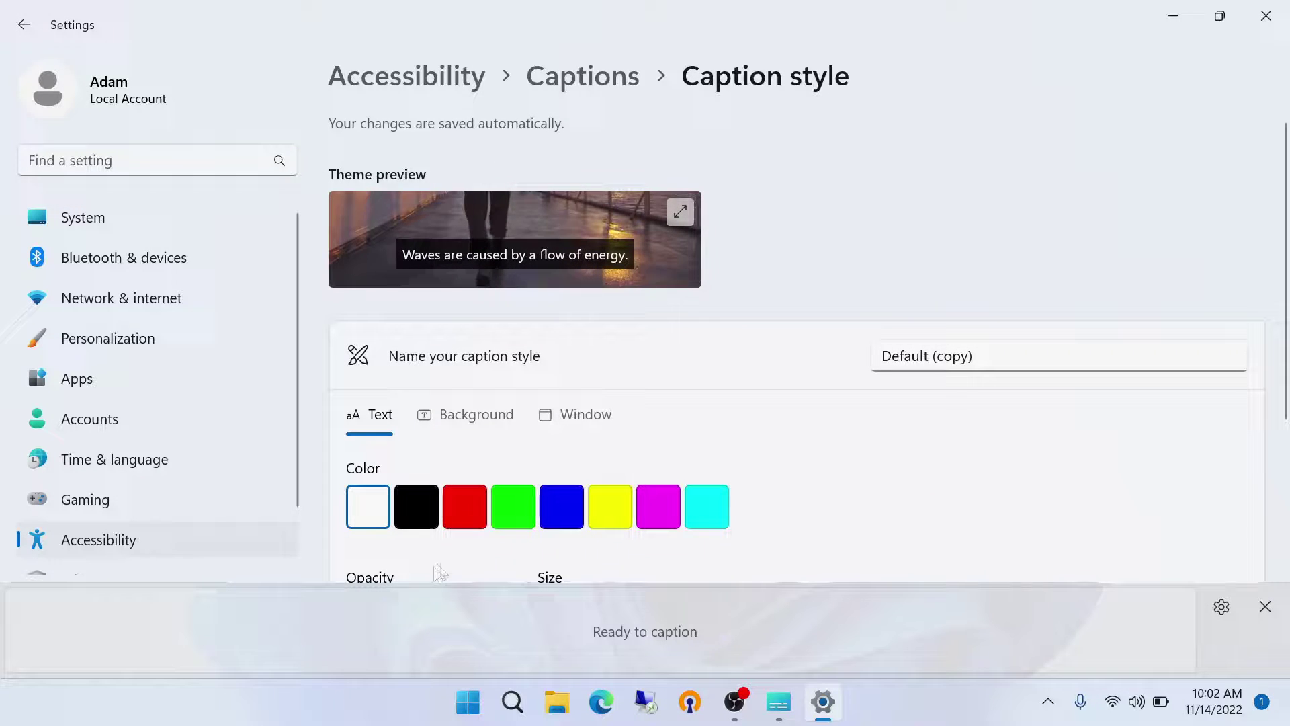
{"action": "left_click", "coordinate": [462, 522]}
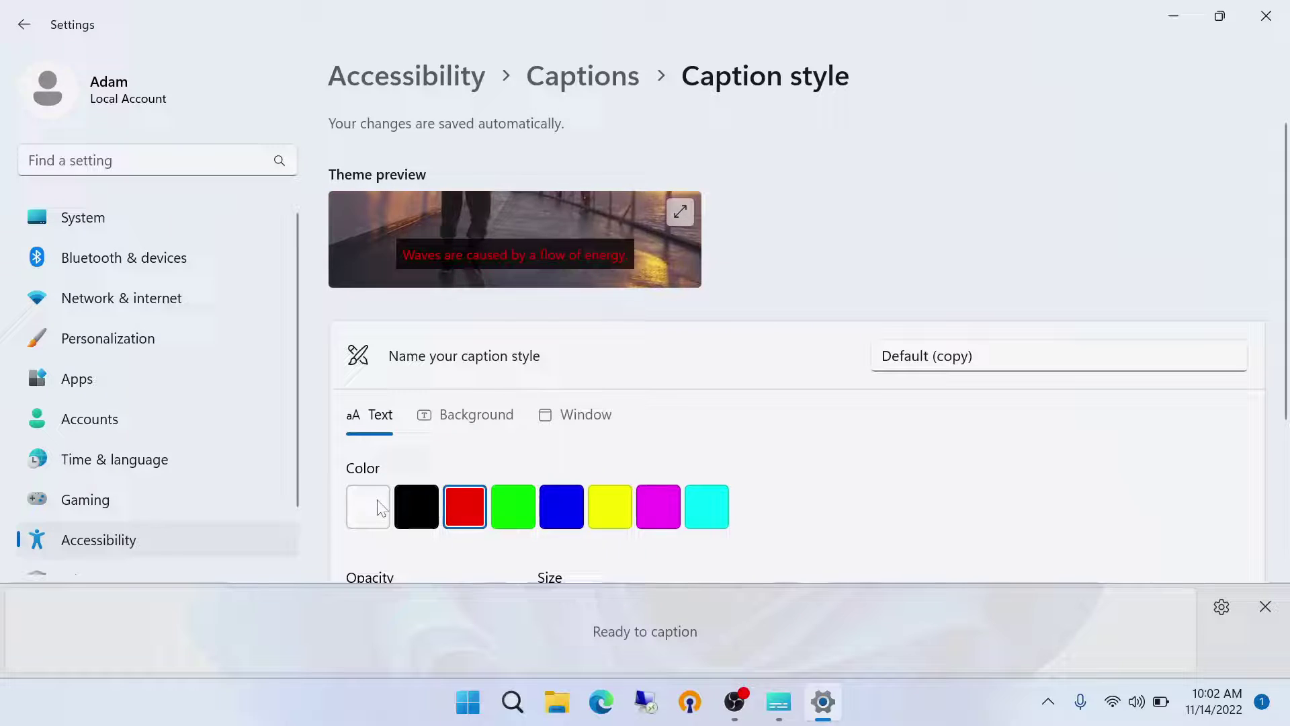
{"action": "left_click", "coordinate": [381, 509]}
- Check the caption font list without changing it, then close Settings
{"action": "scroll", "coordinate": [488, 462], "scroll_direction": "down", "scroll_amount": 2}
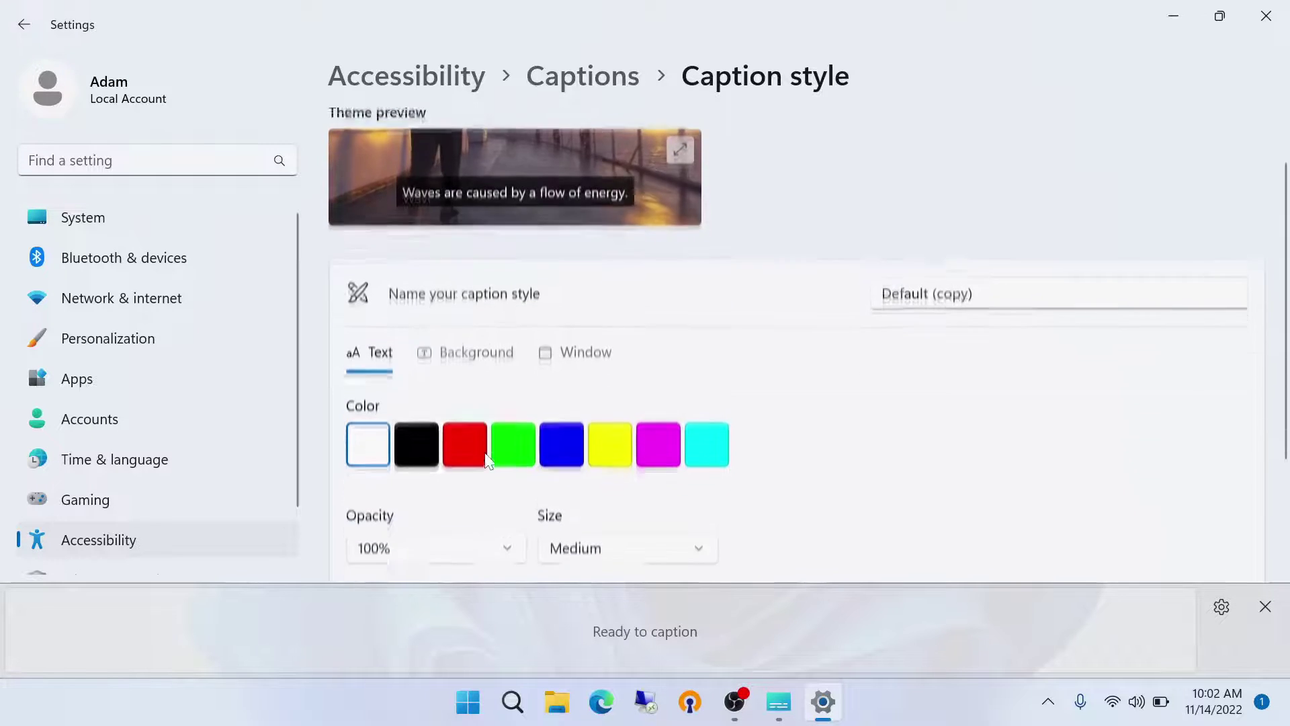
{"action": "scroll", "coordinate": [488, 462], "scroll_direction": "down", "scroll_amount": 3}
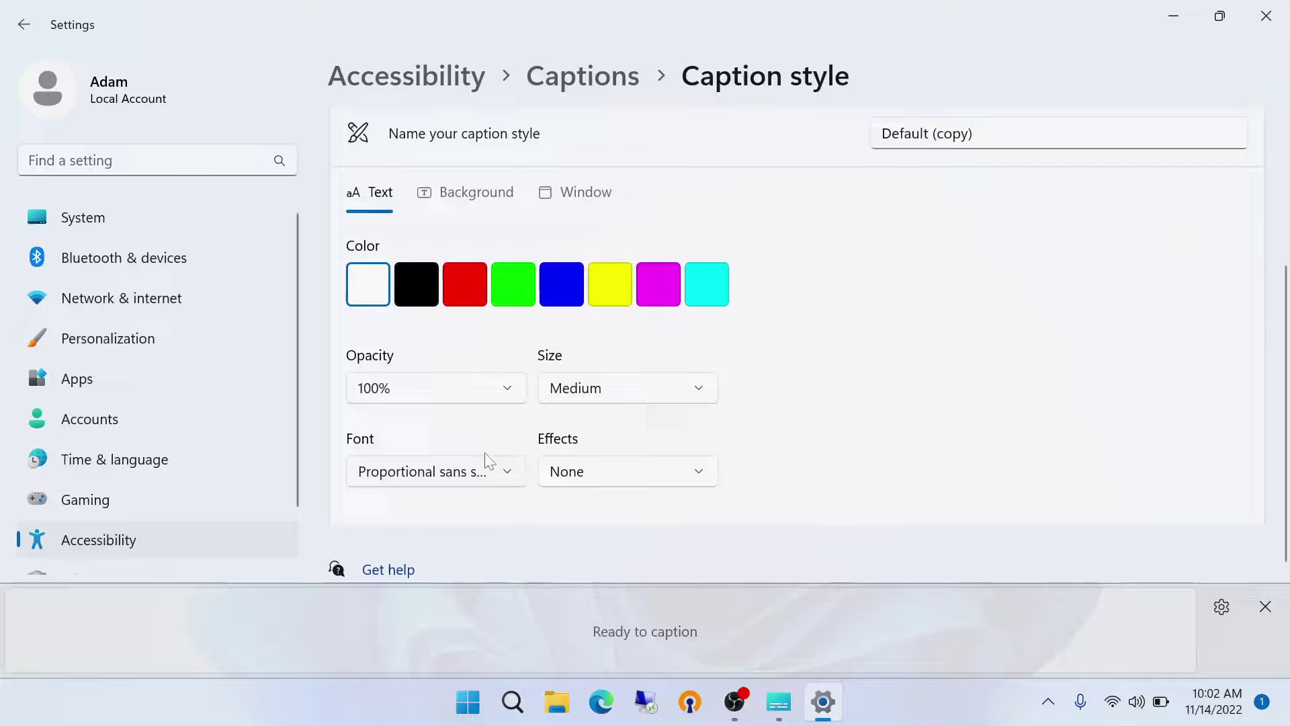
{"action": "left_click", "coordinate": [491, 471]}
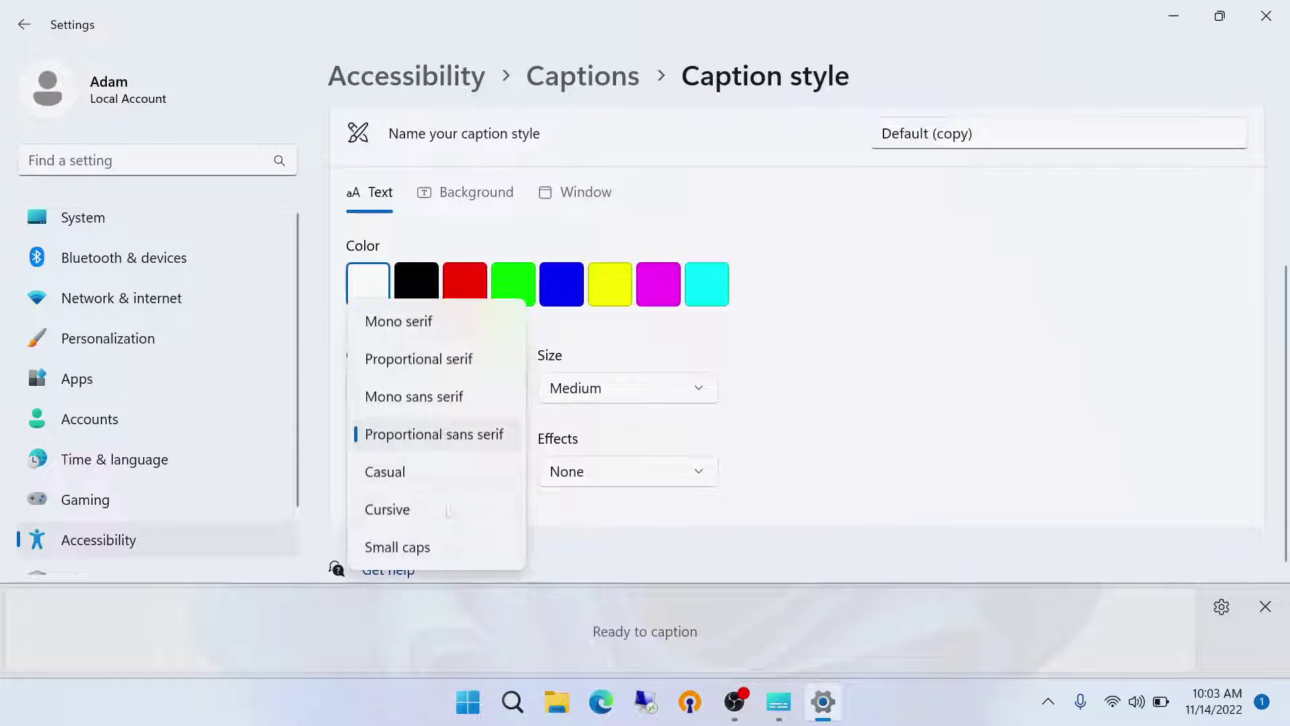
{"action": "left_click", "coordinate": [890, 407]}
{"action": "left_click", "coordinate": [1275, 19]}
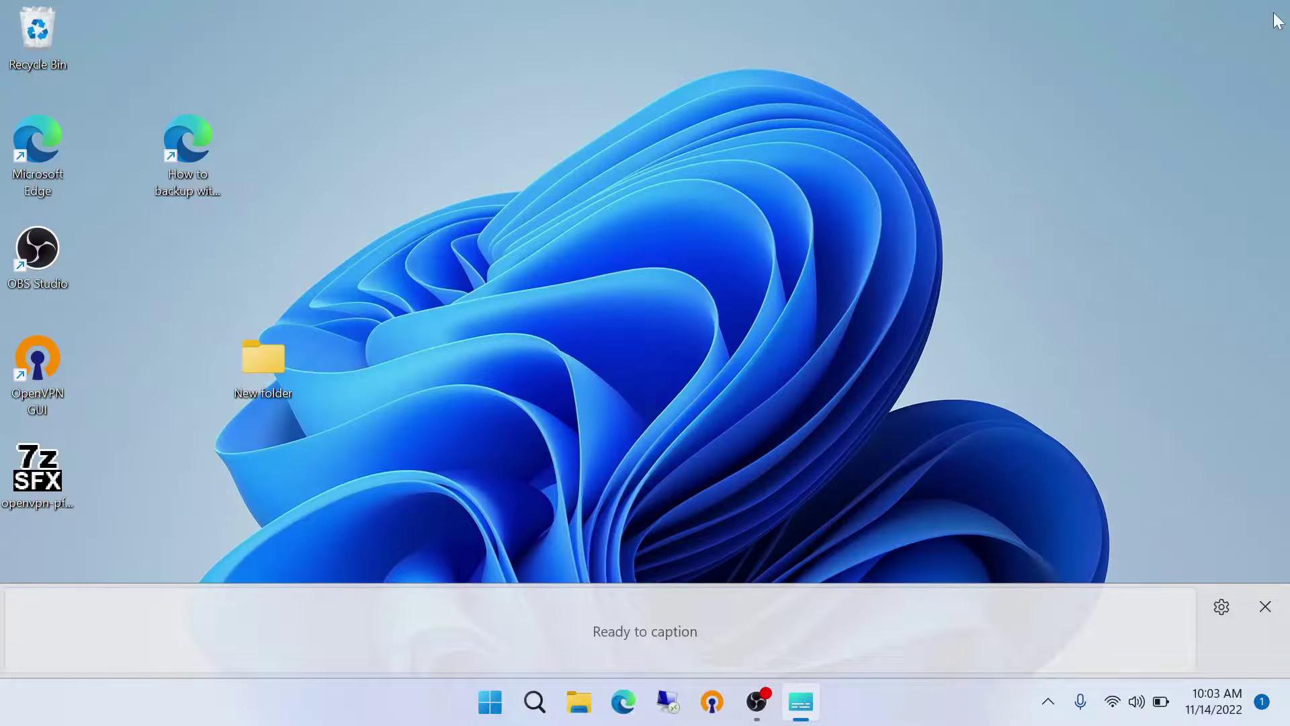
- Close the Live captions bar and reopen it with Win+Ctrl+L
{"action": "left_click", "coordinate": [1268, 606]}
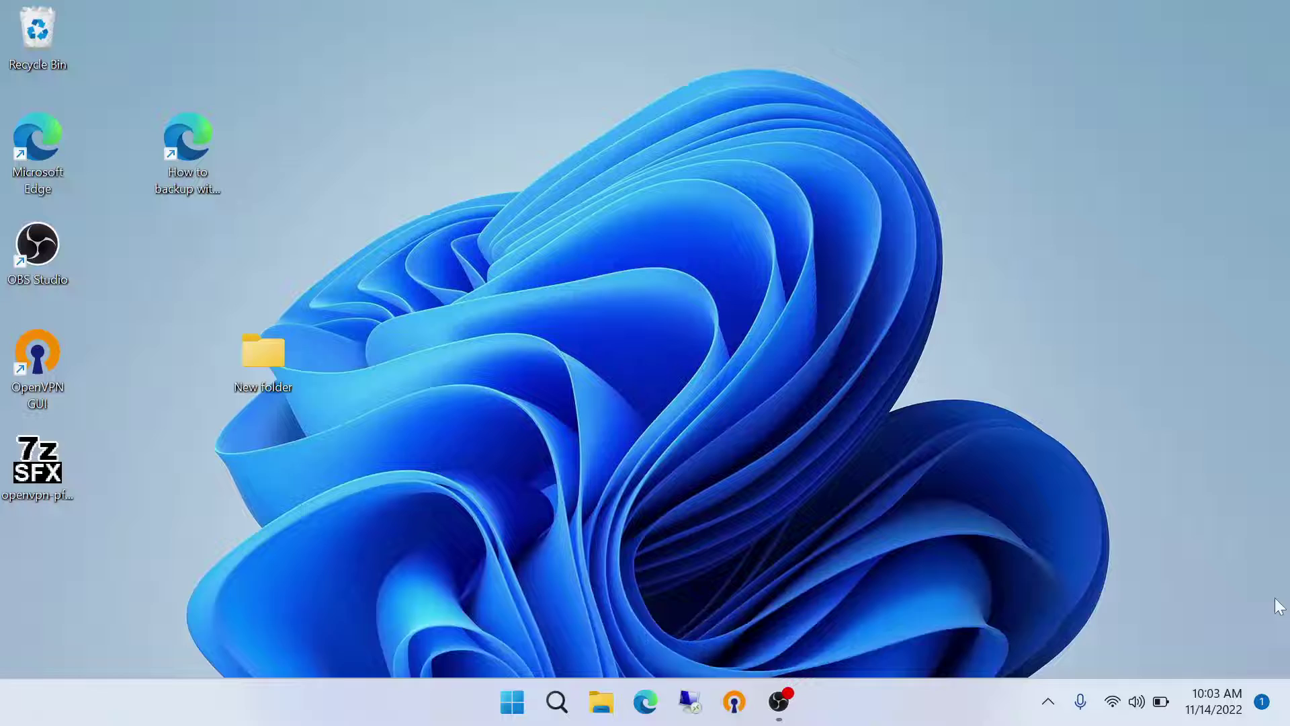
{"action": "key", "text": "super+ctrl+l"}
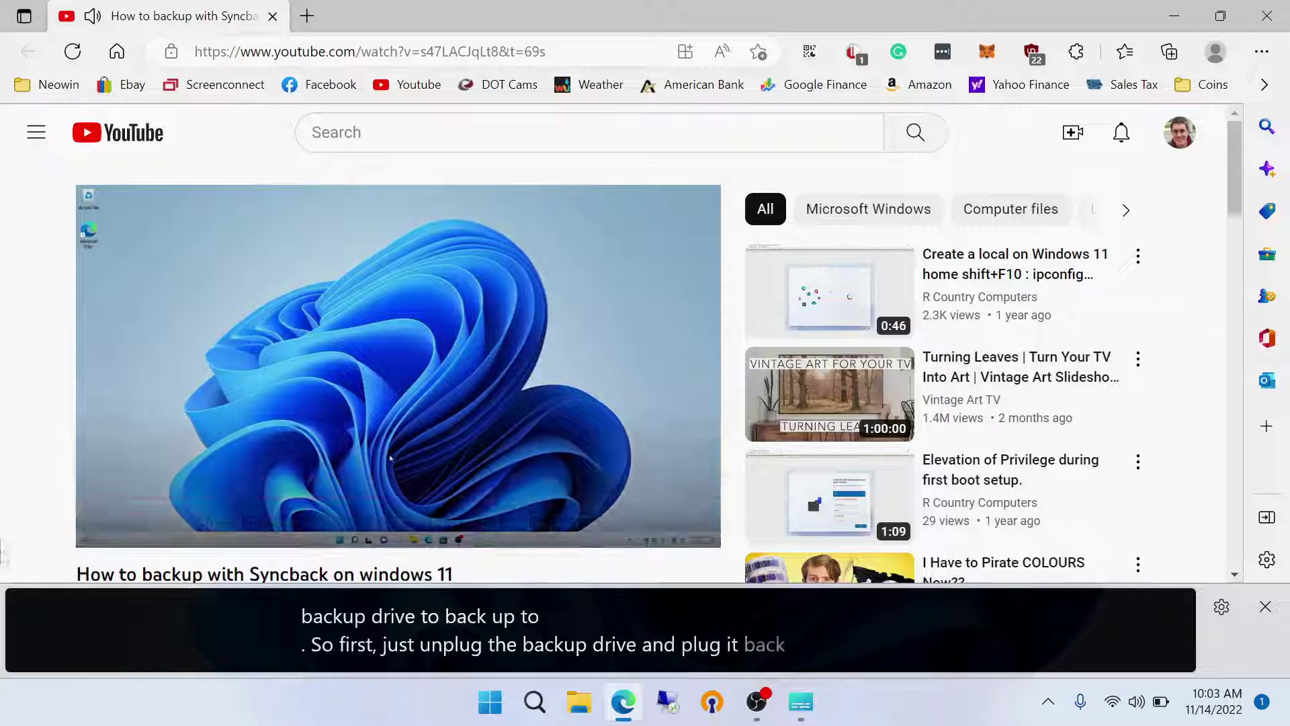
- Pause the captioned Syncback video and minimize the browser
{"action": "mouse_move", "coordinate": [398, 383]}
{"action": "left_click", "coordinate": [111, 523]}
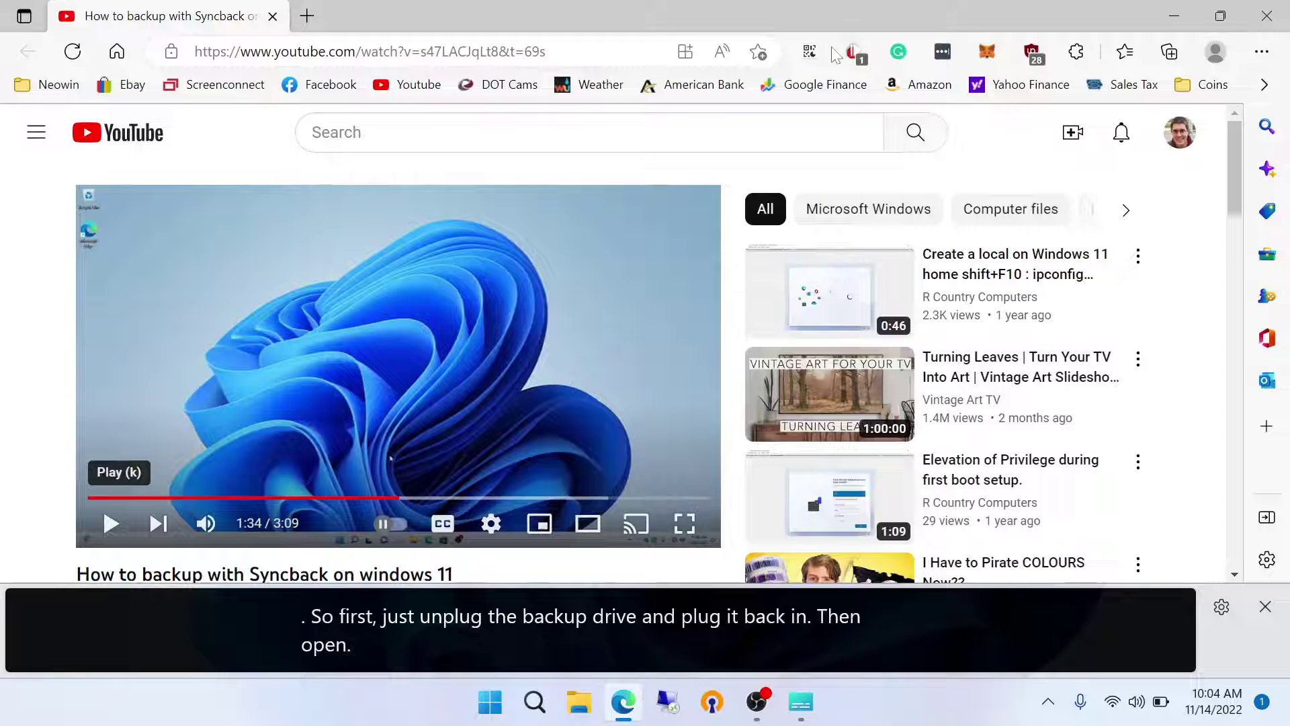
{"action": "left_click", "coordinate": [1173, 16]}
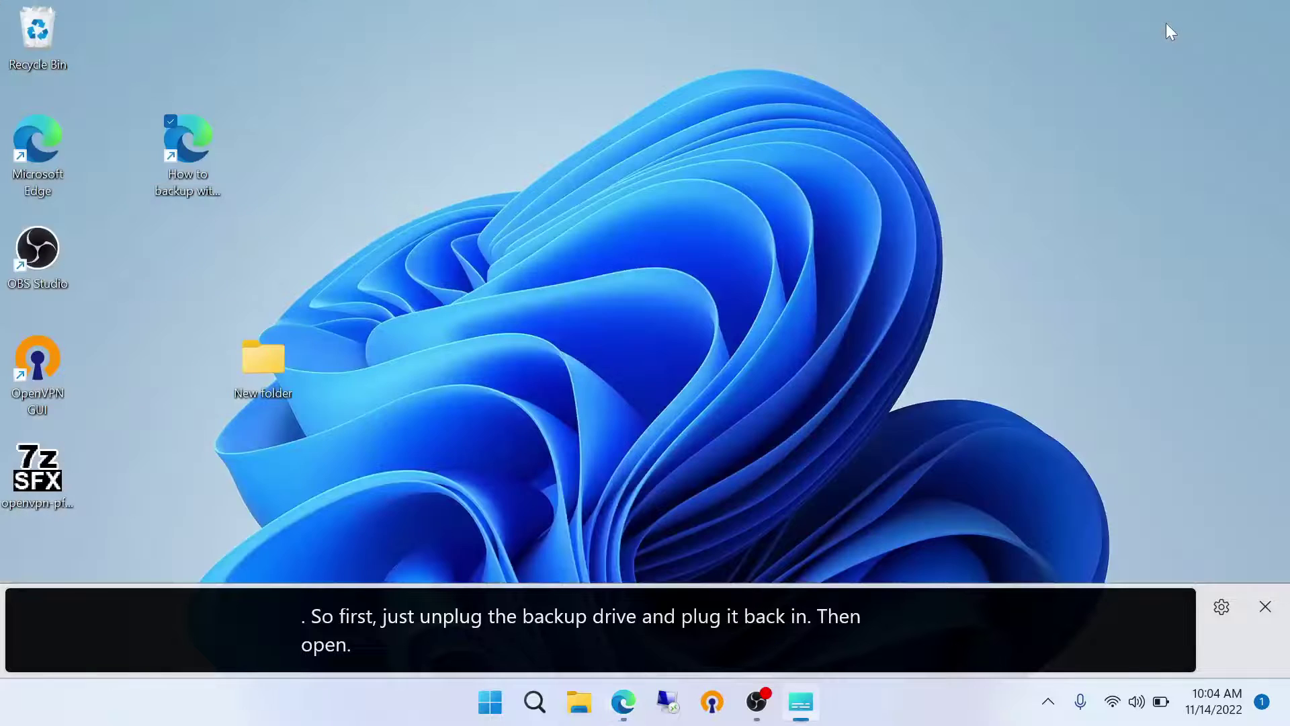
- Turn off live captions, confirm Windows 22H2 with winver, and bring OBS back
{"action": "left_click", "coordinate": [1264, 607]}
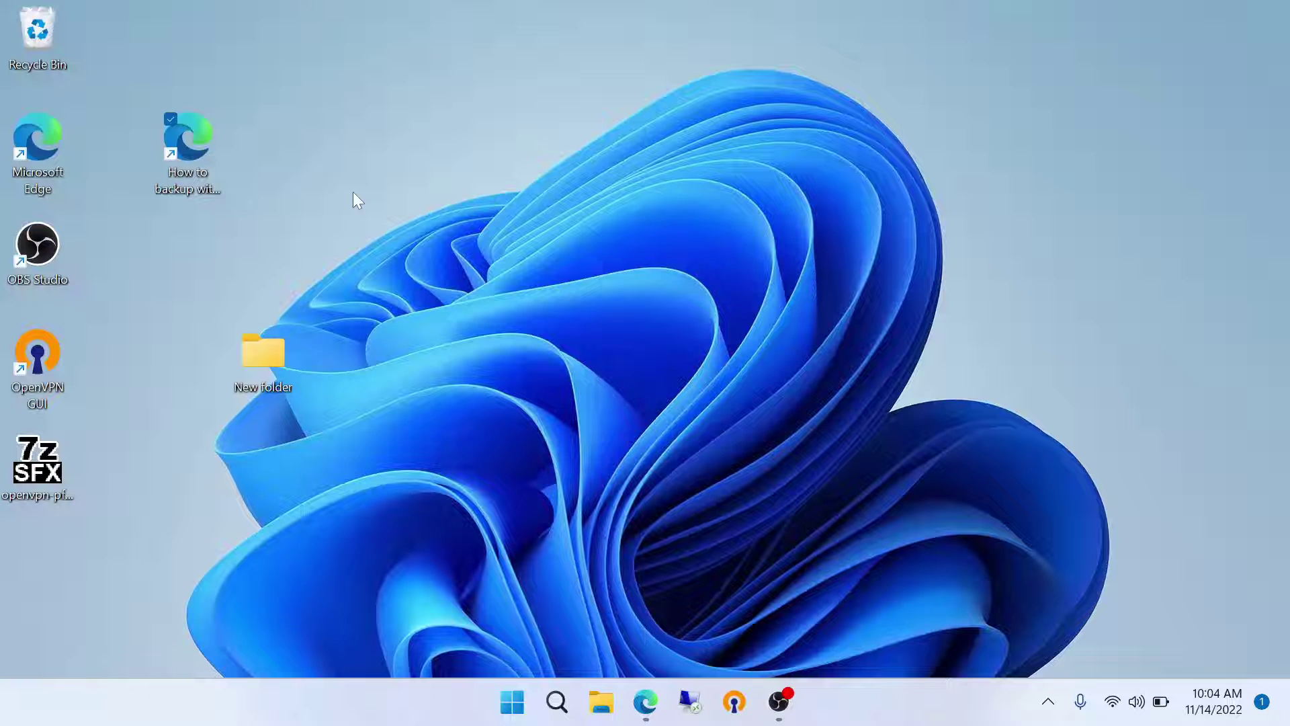
{"action": "key", "text": "super"}
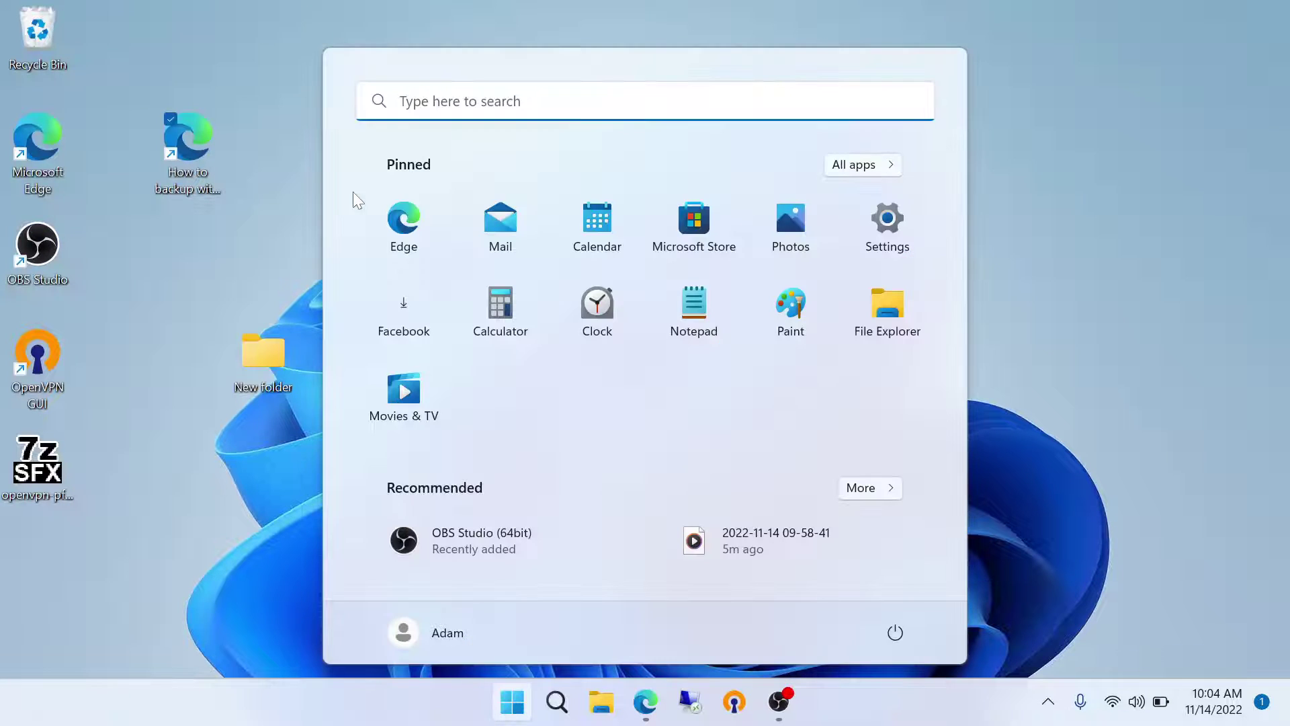
{"action": "type", "text": "winver"}
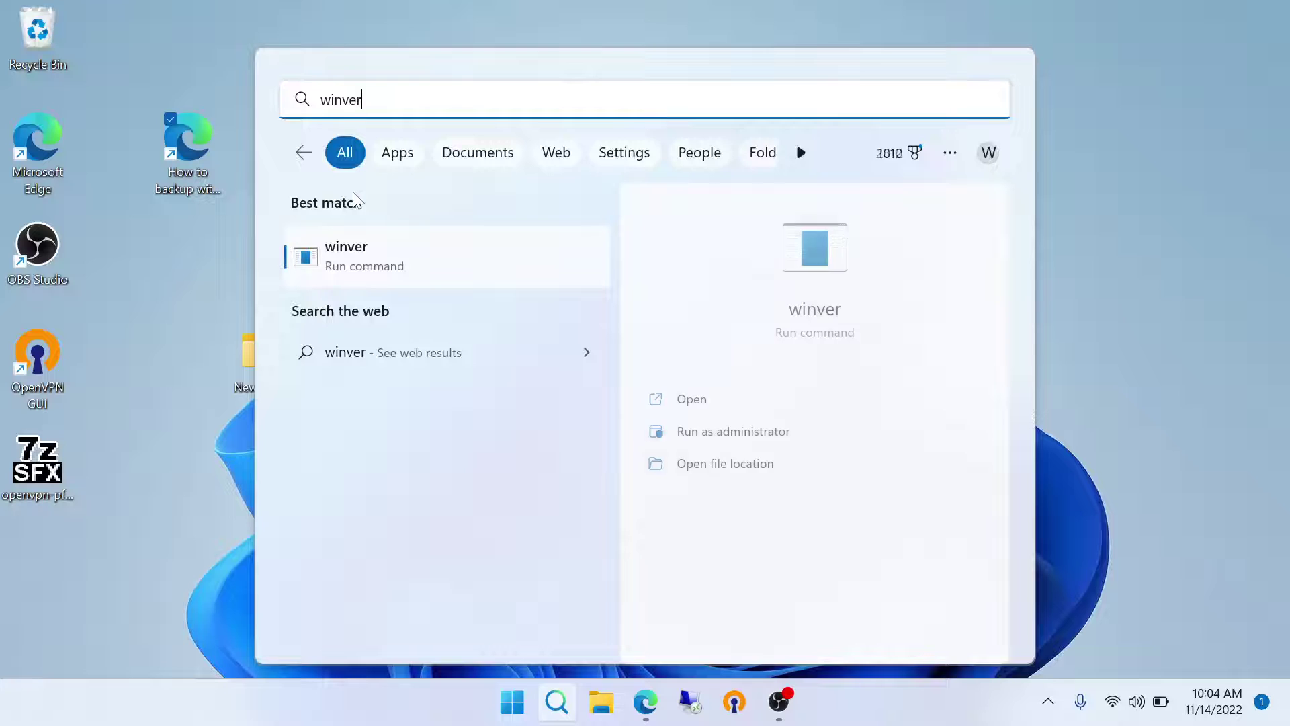
{"action": "key", "text": "Return"}
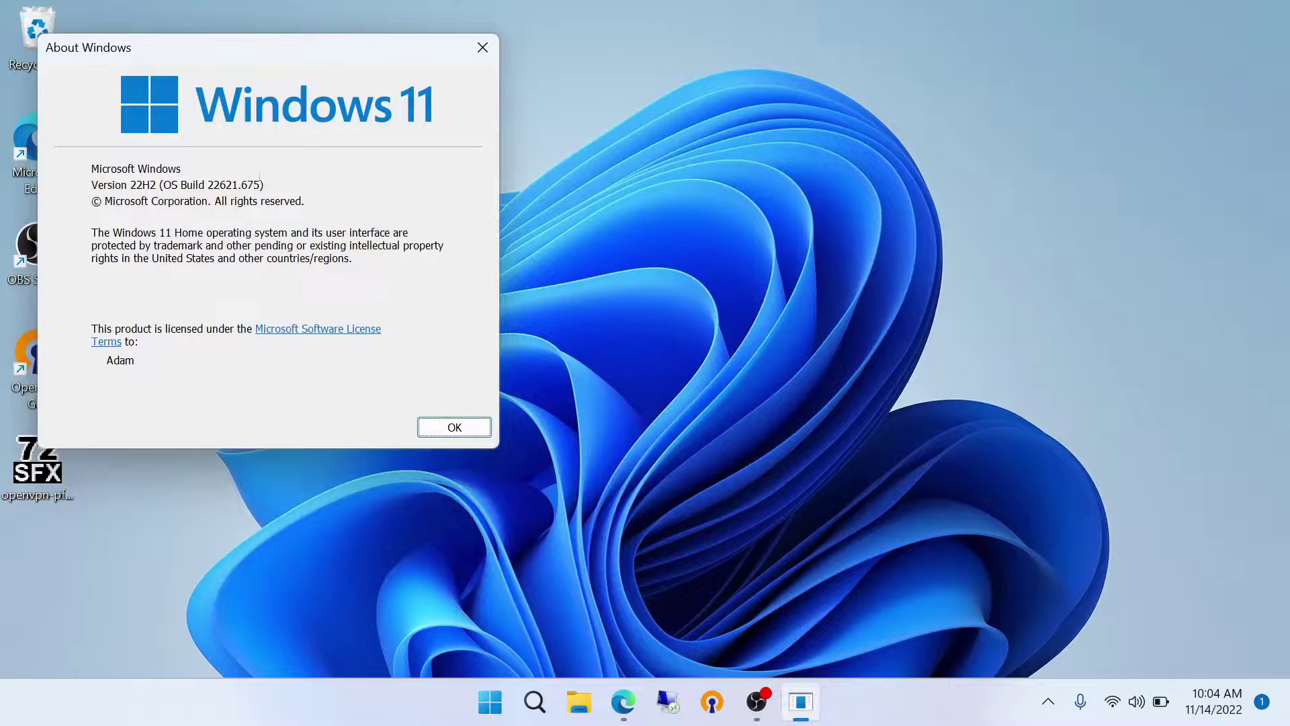
{"action": "left_click", "coordinate": [481, 45]}
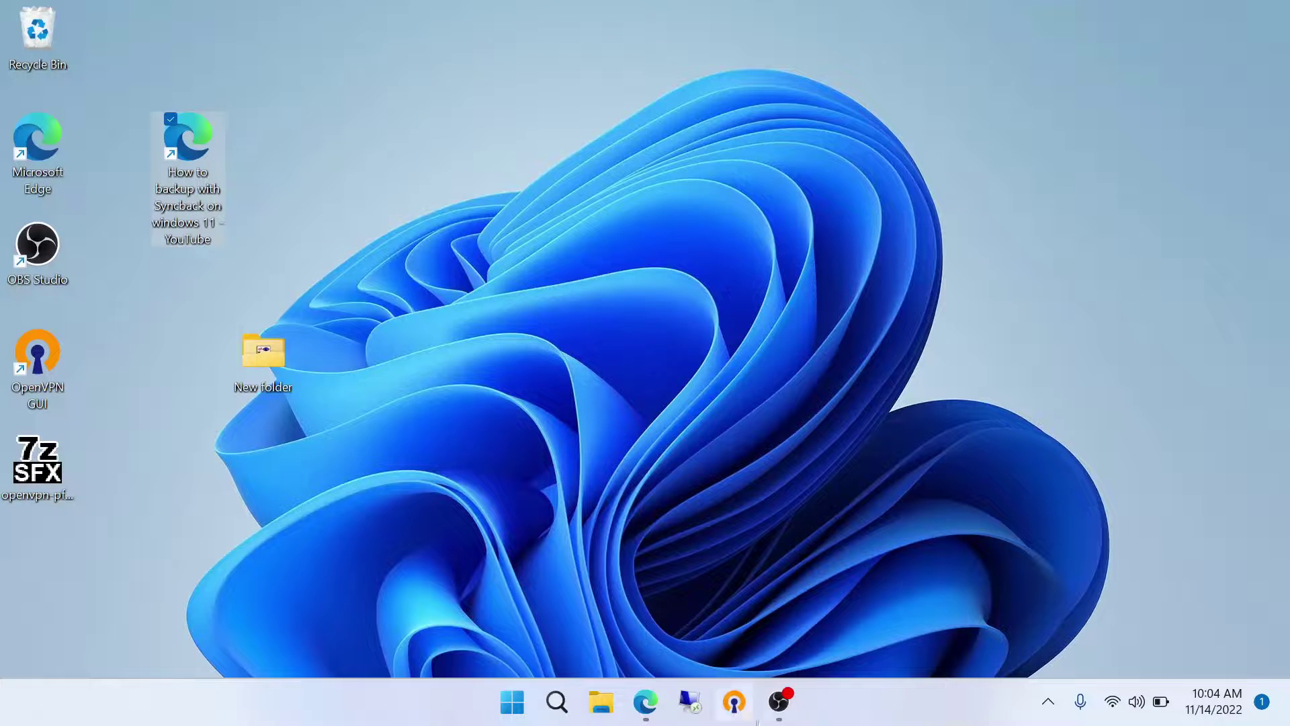
{"action": "mouse_move", "coordinate": [778, 701]}
{"action": "left_click", "coordinate": [778, 598]}
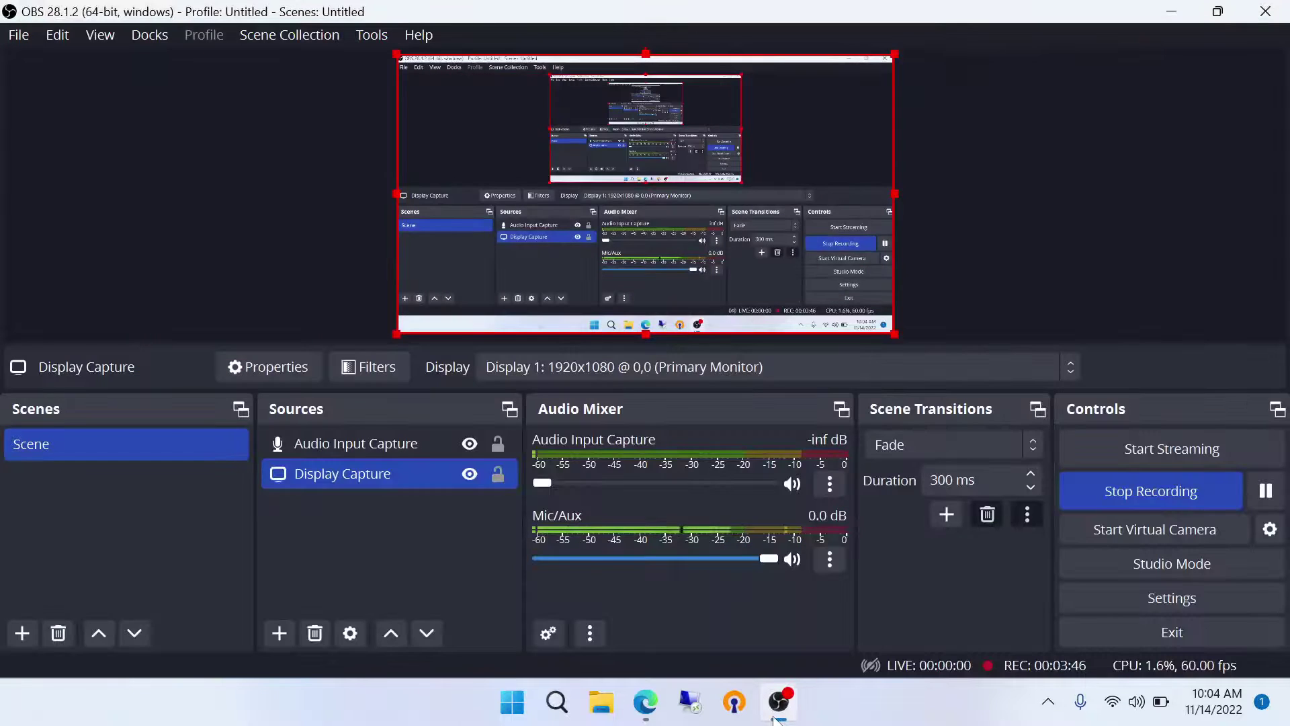